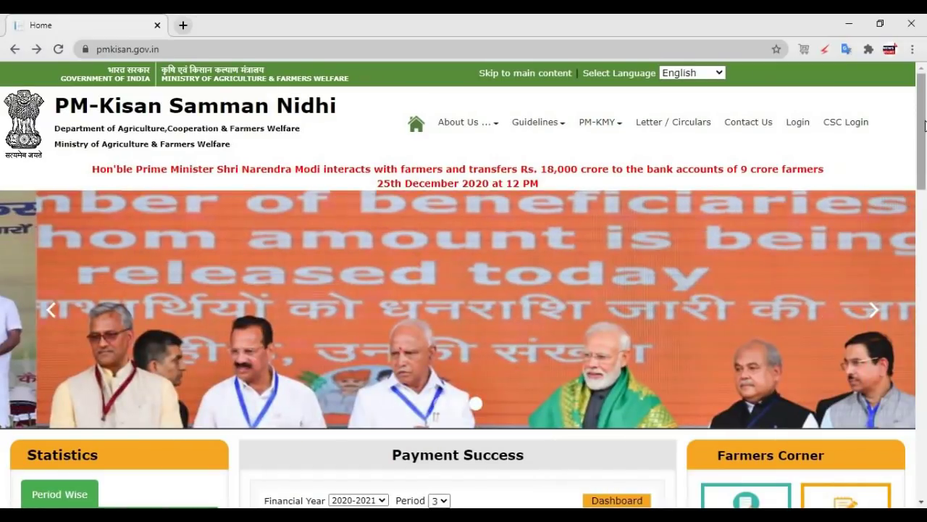
Step: Open New Farmer Registration from Farmers Corner and search with the farmer's Aadhaar number and the image code
left_click_drag(925, 127, 925, 188)
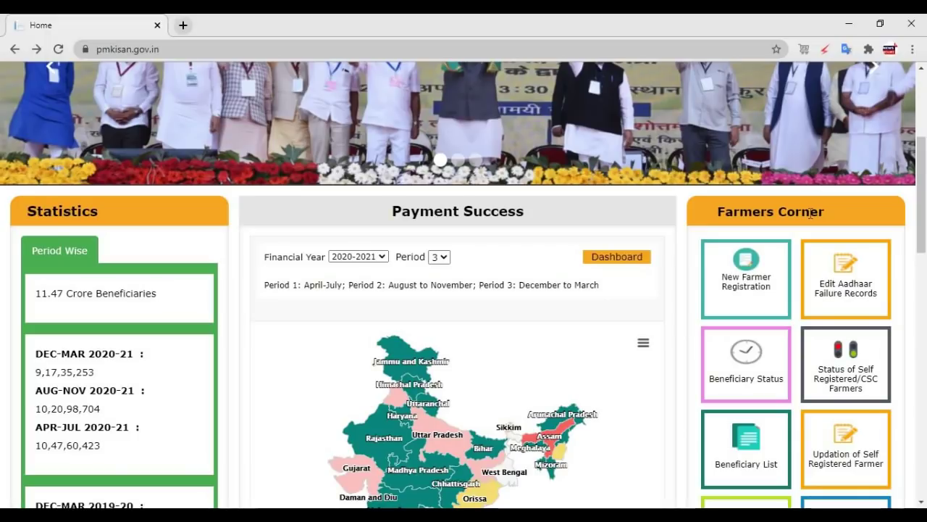
left_click(748, 263)
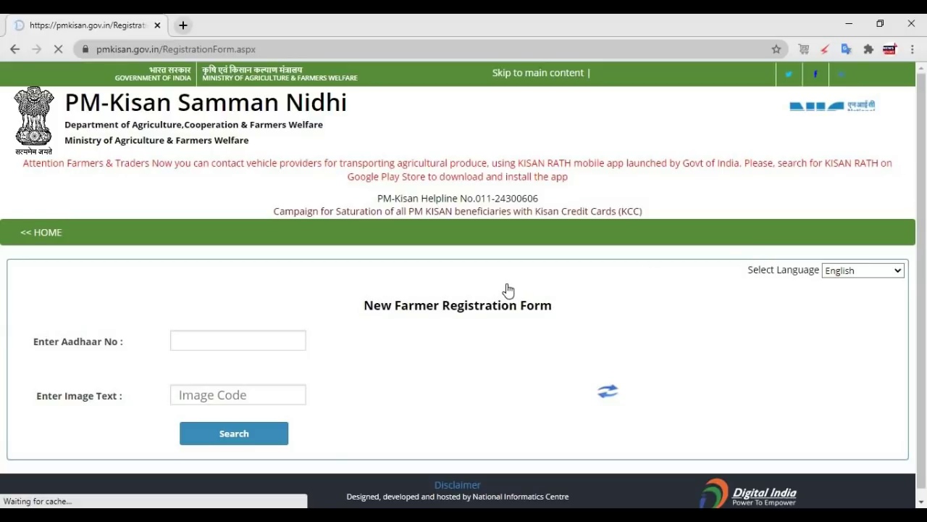
left_click(191, 342)
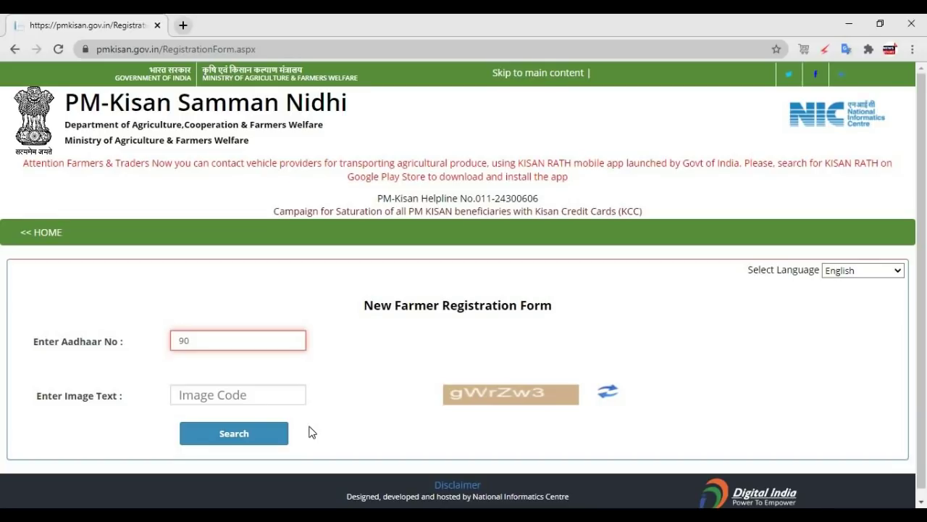
key("Return")
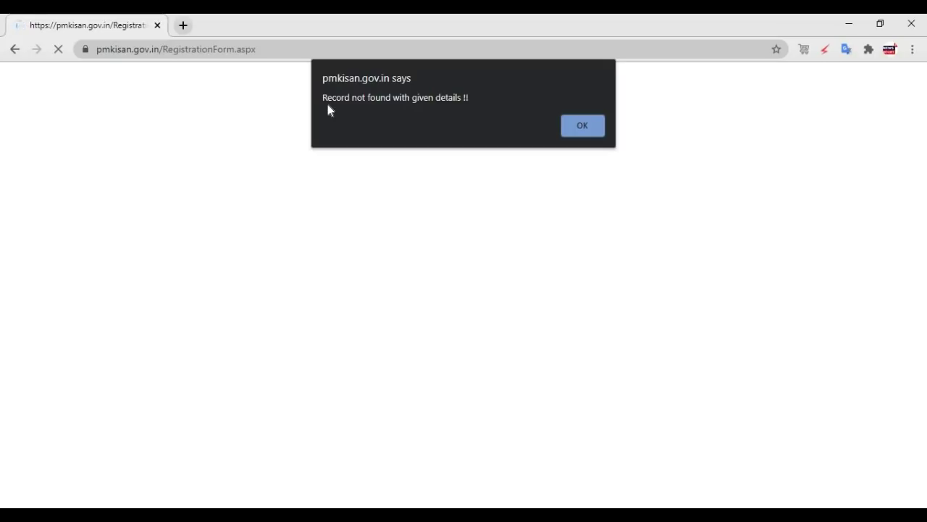
Step: Dismiss the alert and proceed to register on the PM-Kisan portal with Rural Farmer Registration
left_click(591, 126)
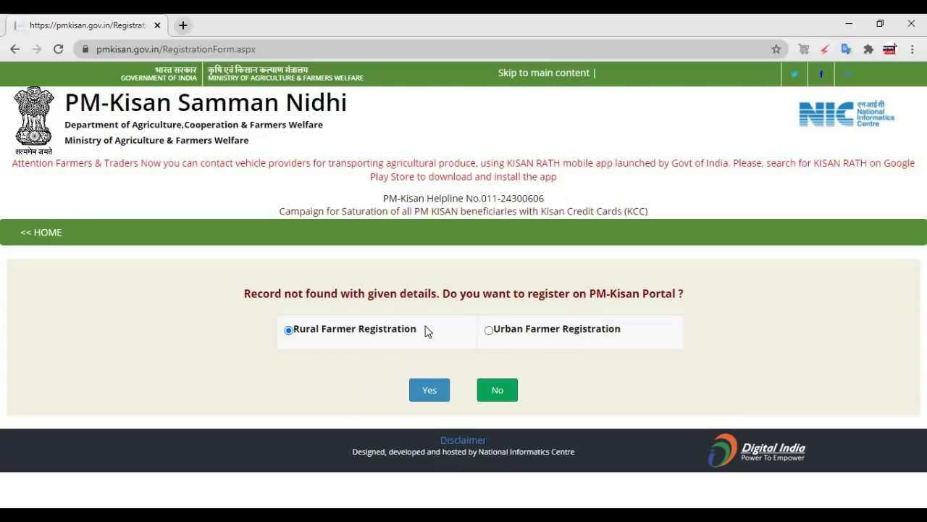
left_click(429, 393)
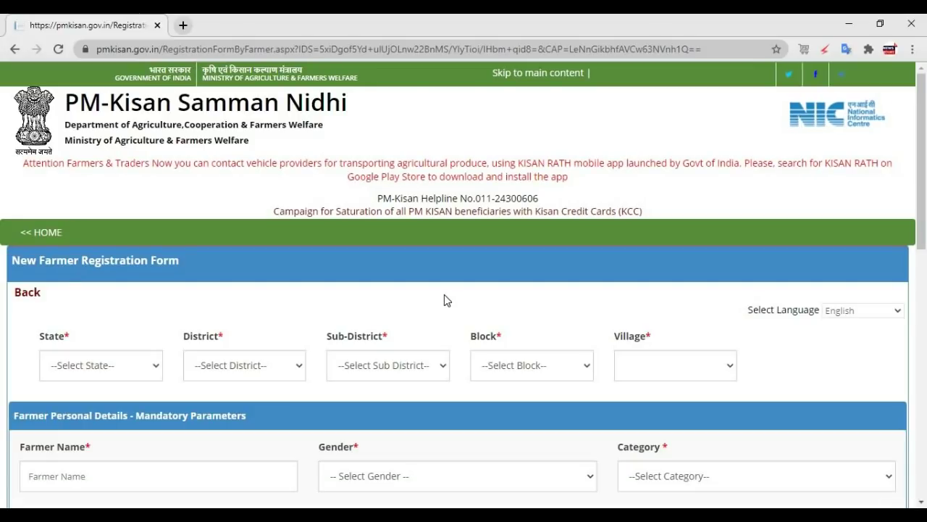
Step: Set the farmer's state to WEST BENGAL and the district to MEDINIPUR EAST
left_click(129, 365)
key("w")
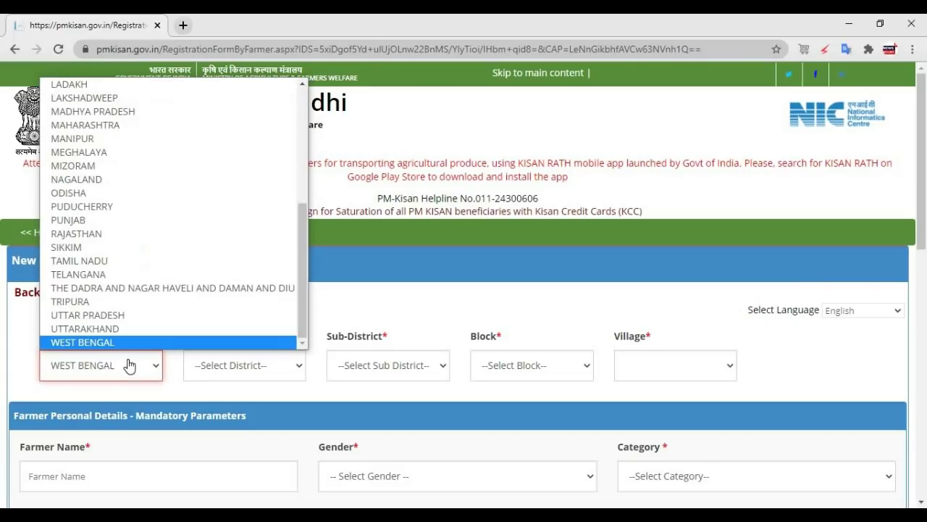
left_click(116, 345)
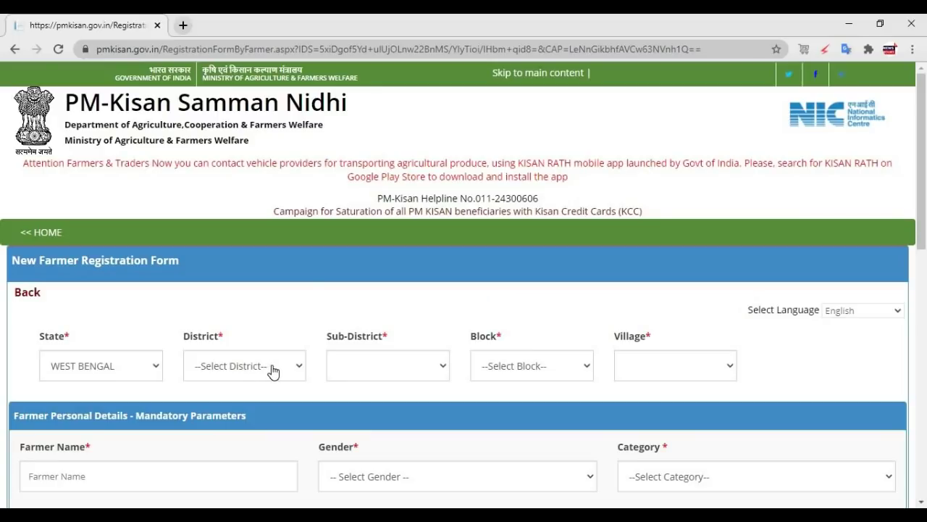
left_click(272, 371)
left_click(245, 317)
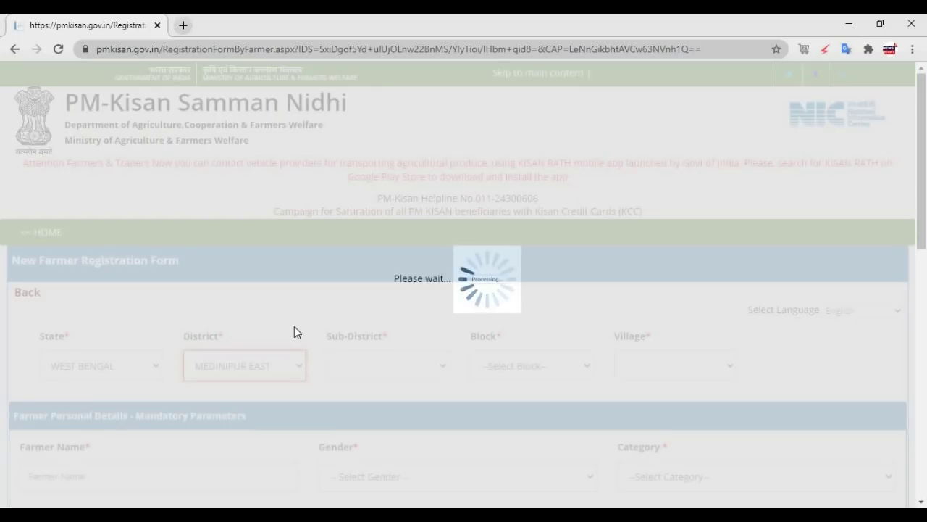
Step: Set the sub-district to Nandigram - II, the block to MAHISHADAL and the village to Gopalpur
left_click(402, 368)
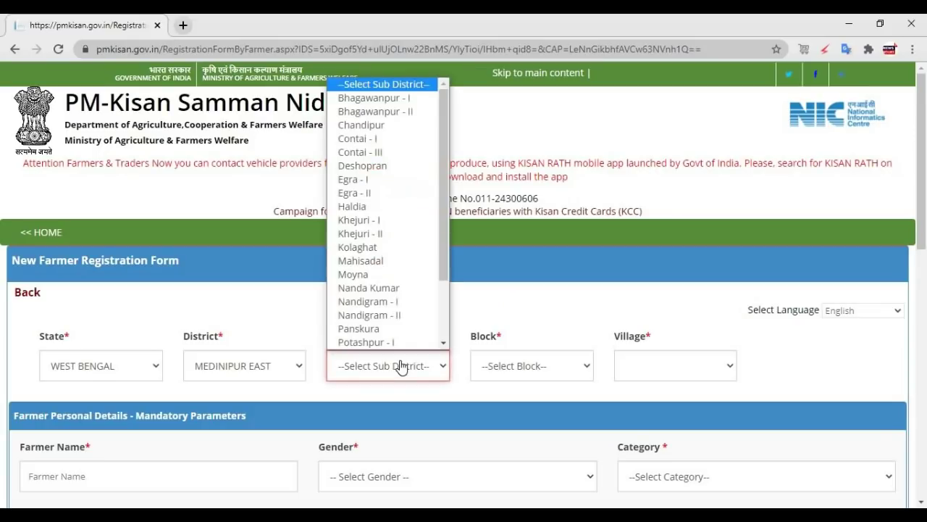
left_click(372, 314)
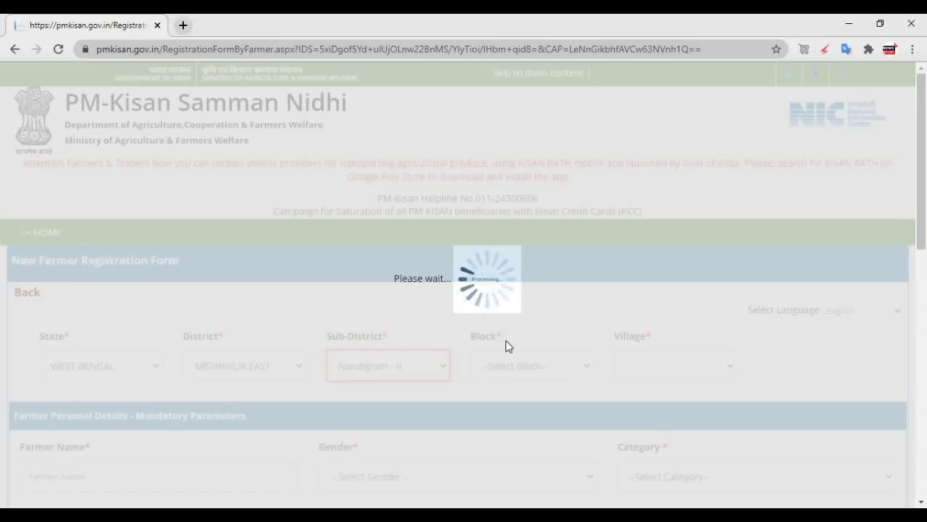
left_click(526, 364)
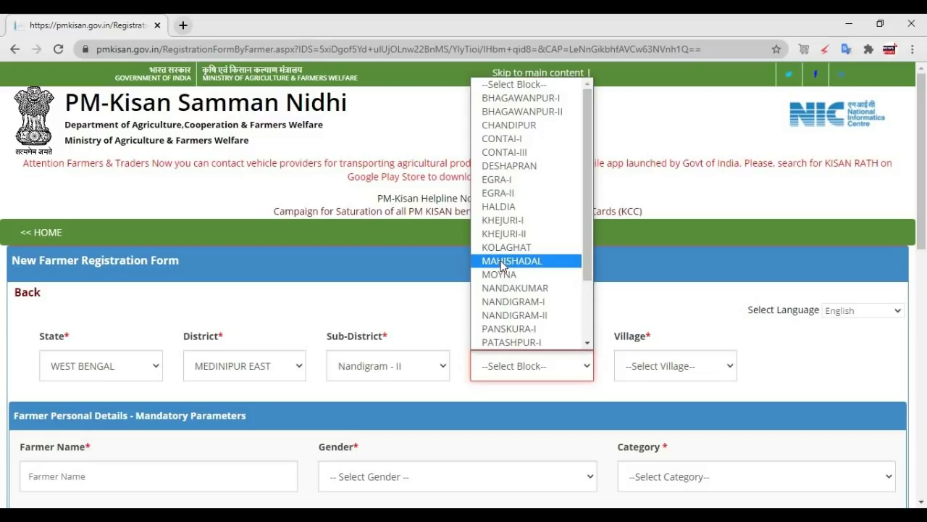
left_click(515, 261)
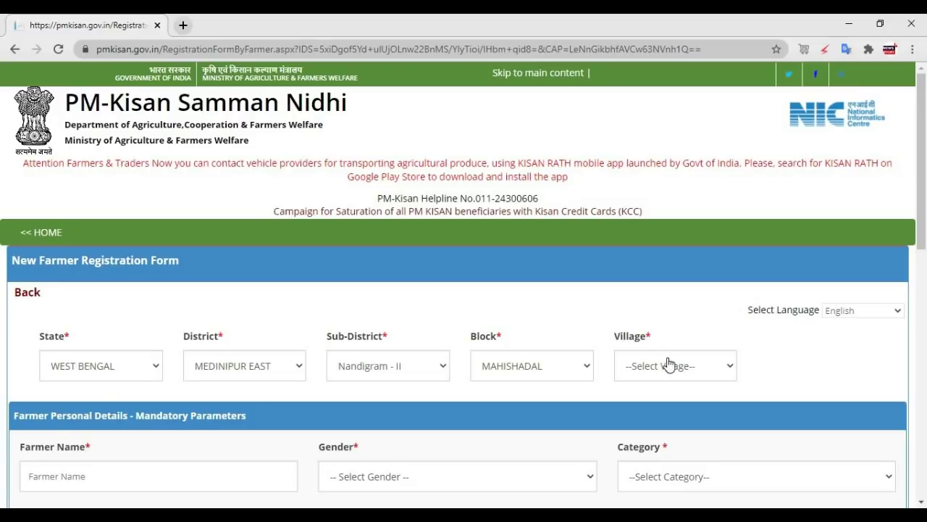
left_click(668, 364)
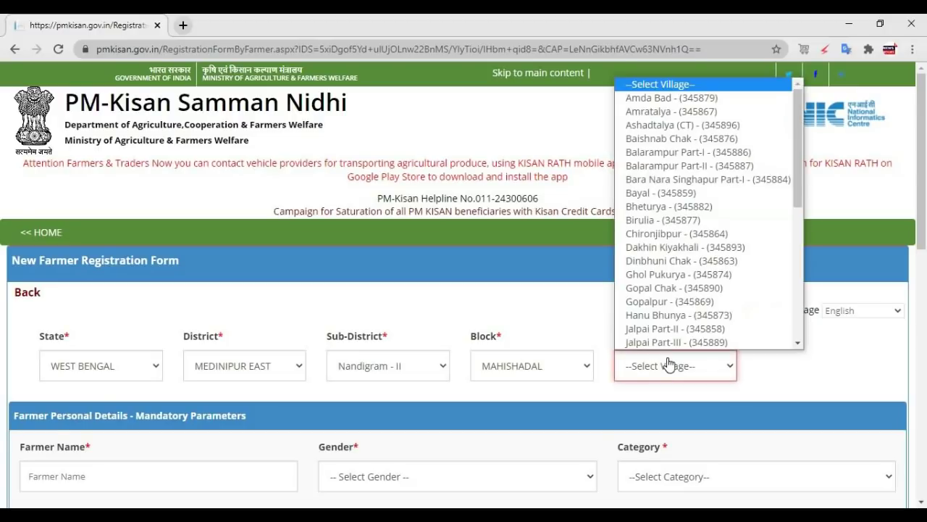
left_click(670, 302)
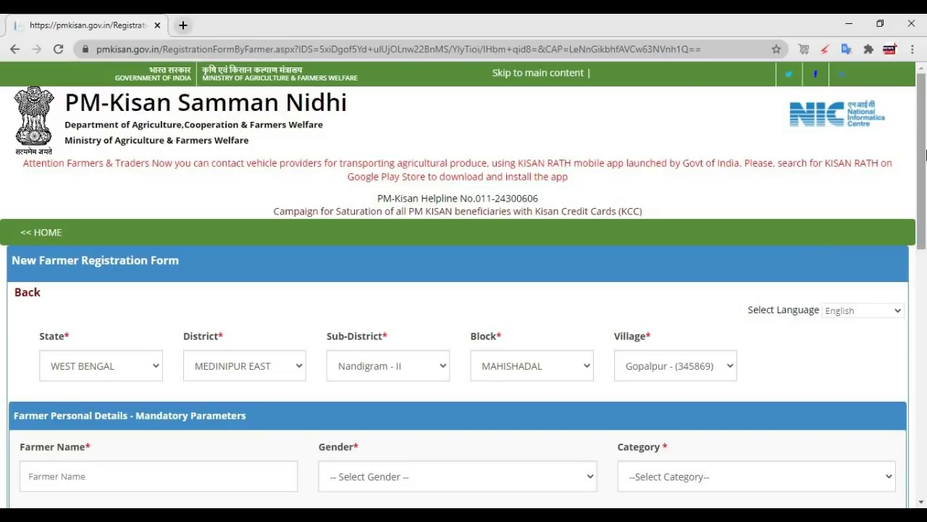
Step: Examine the choices offered for category, farmer type and bank name in the farmer's mandatory personal details
scroll(926, 190, "down", 1)
scroll(926, 190, "down", 3)
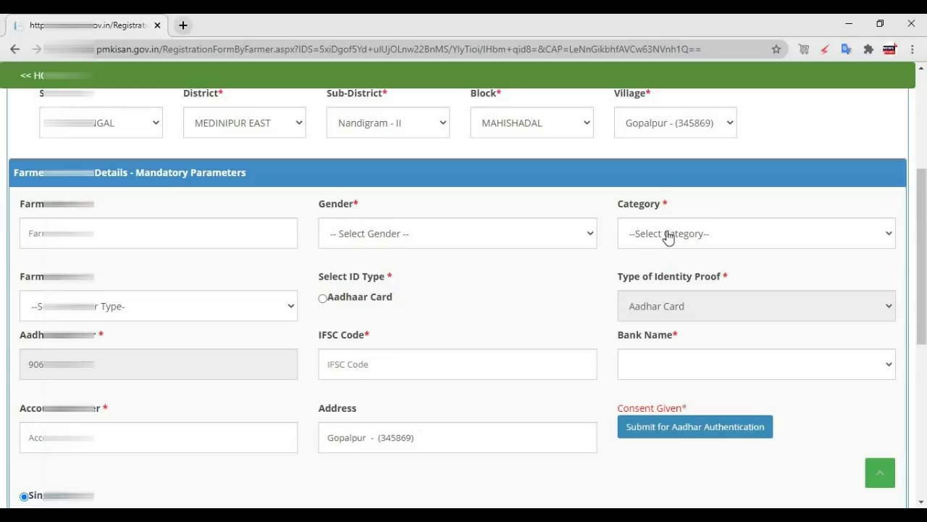
left_click(754, 238)
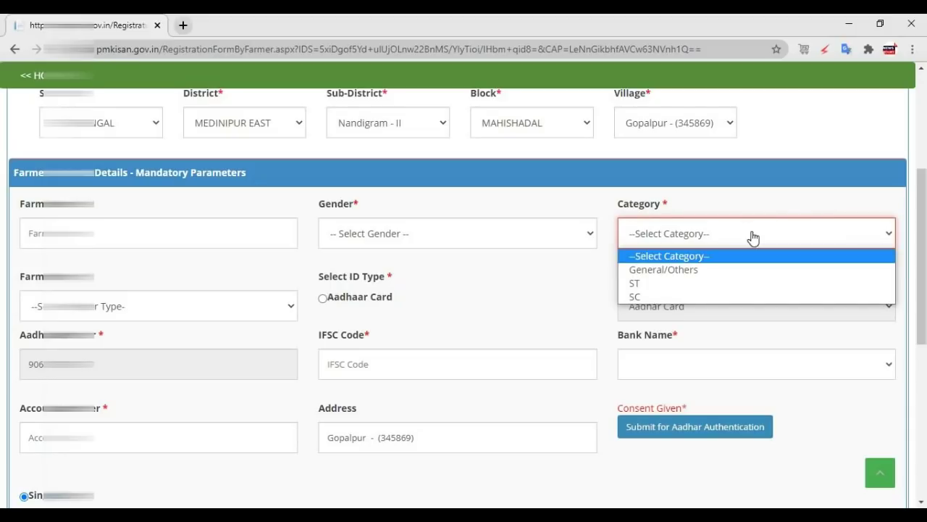
left_click(151, 317)
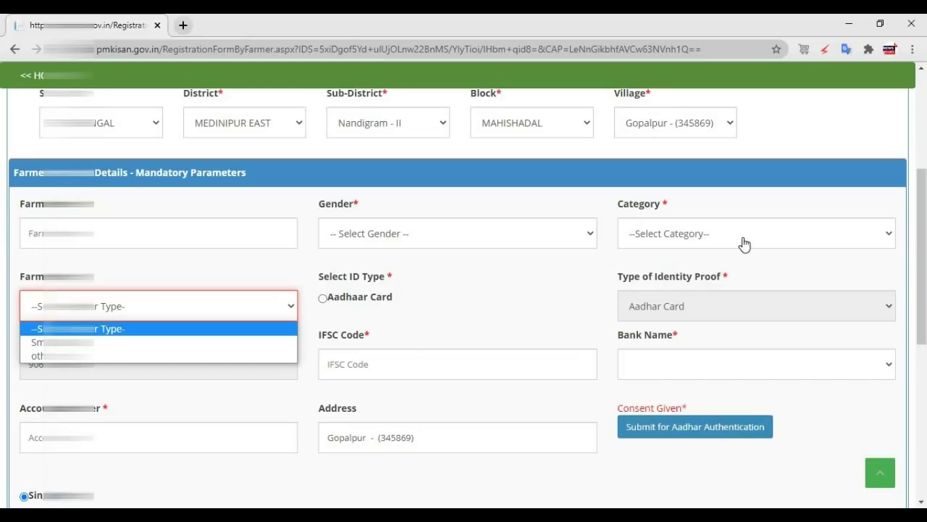
left_click(494, 271)
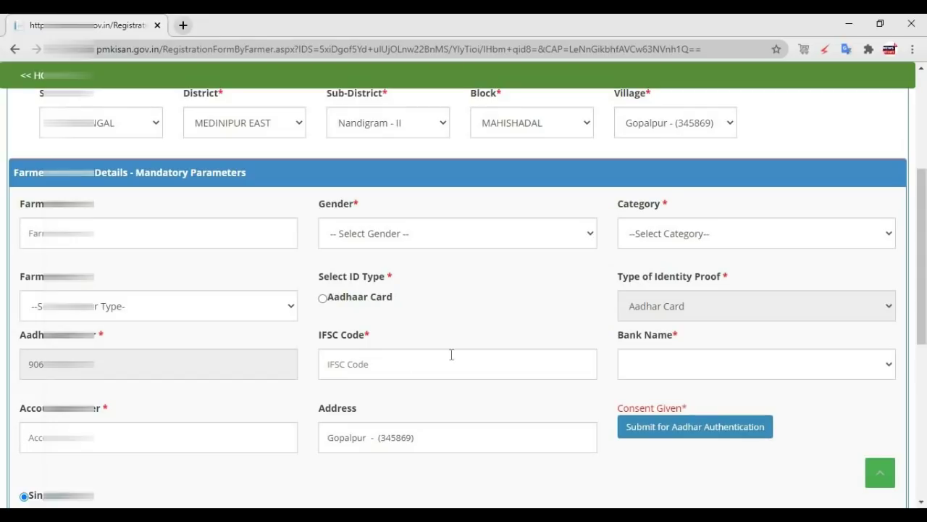
left_click(696, 373)
left_click(694, 373)
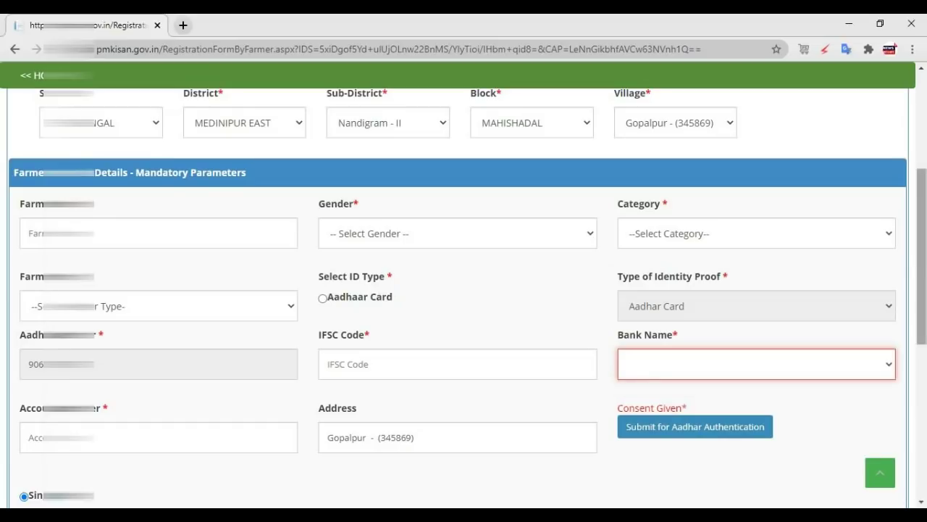
Step: Open the land detail entry form for adding survey/khata number, dag/khasra number and area
scroll(464, 297, "down", 2)
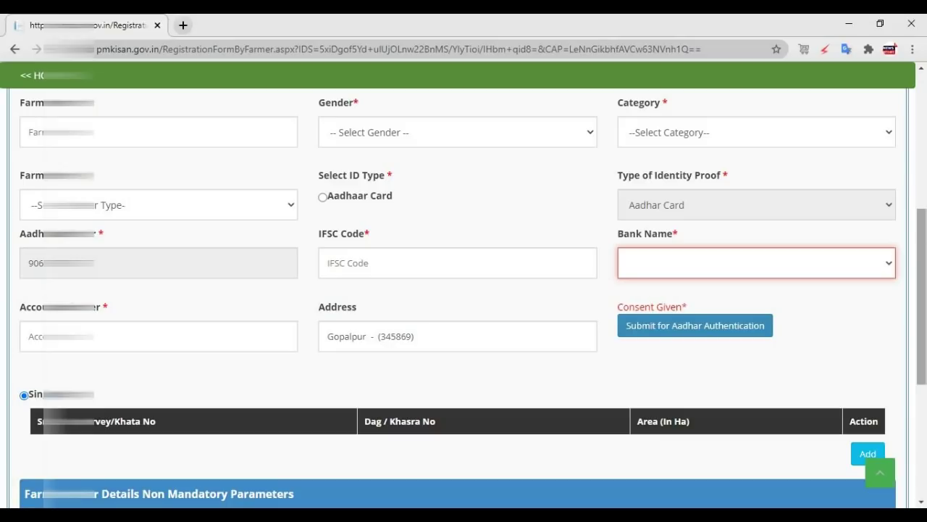
left_click_drag(922, 290, 922, 314)
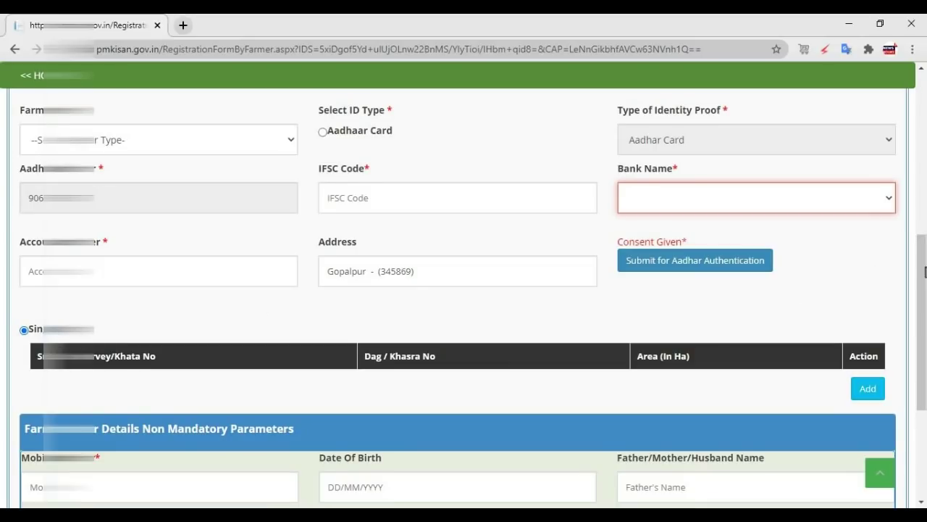
left_click_drag(922, 274, 922, 286)
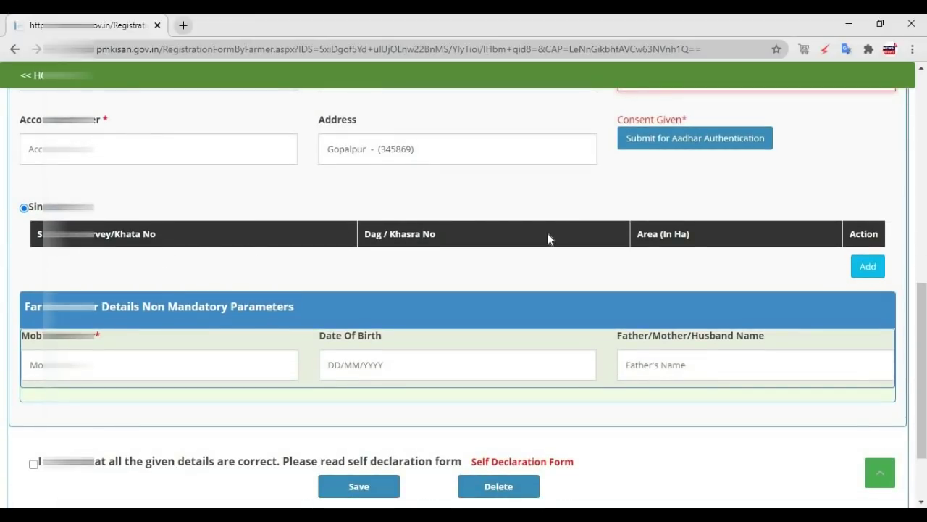
left_click(870, 273)
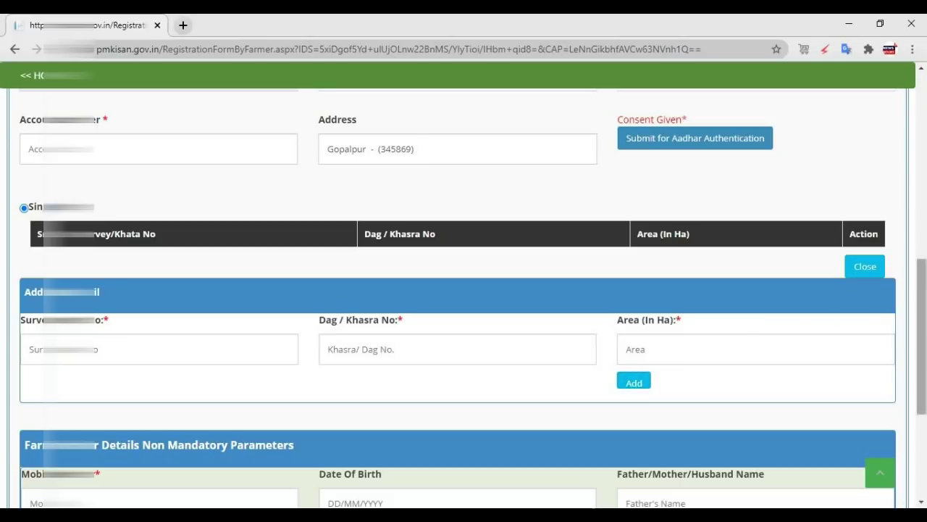
Step: Open the self declaration form below the non-mandatory details and try to save the registration
left_click_drag(922, 333, 922, 335)
scroll(493, 325, "down", 2)
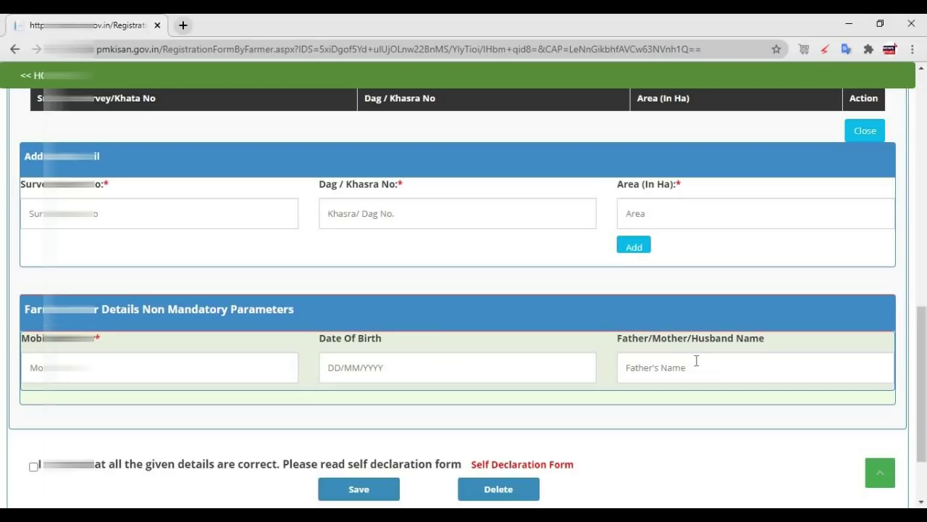
left_click_drag(920, 323, 920, 358)
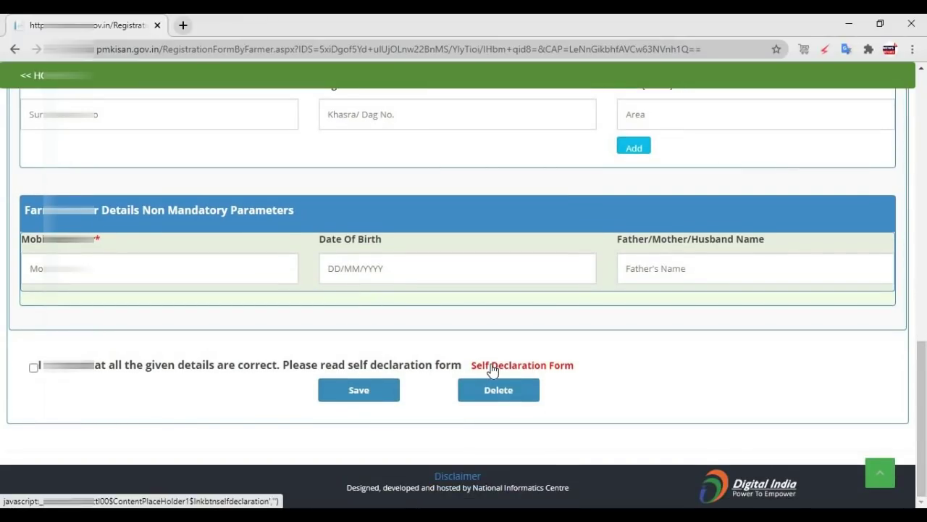
left_click(491, 366)
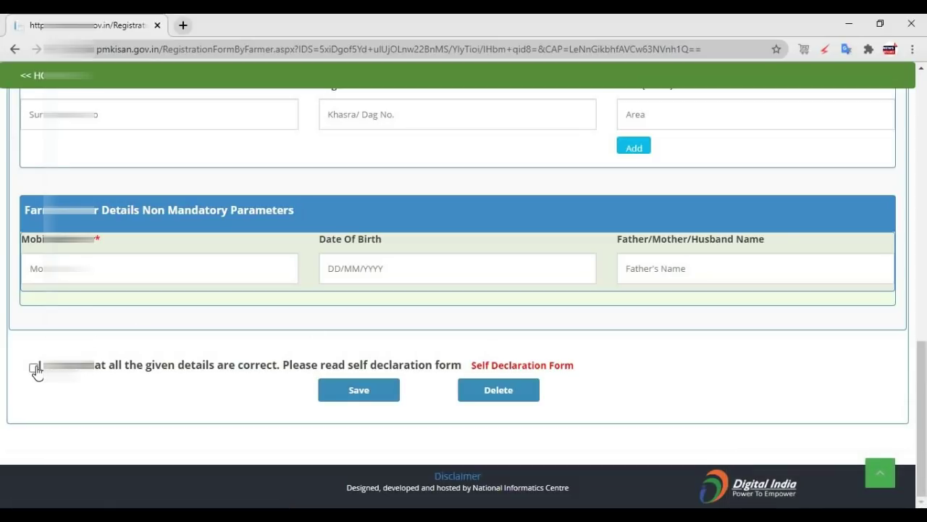
left_click(362, 391)
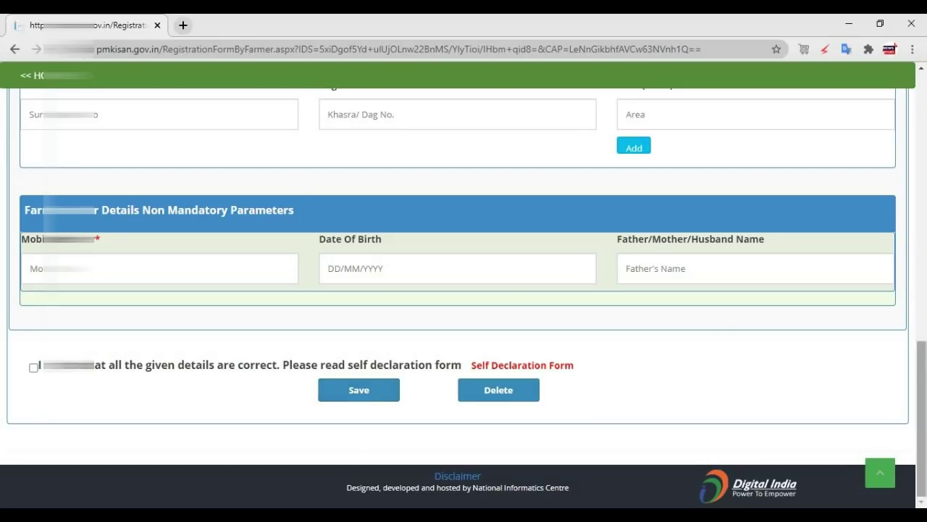